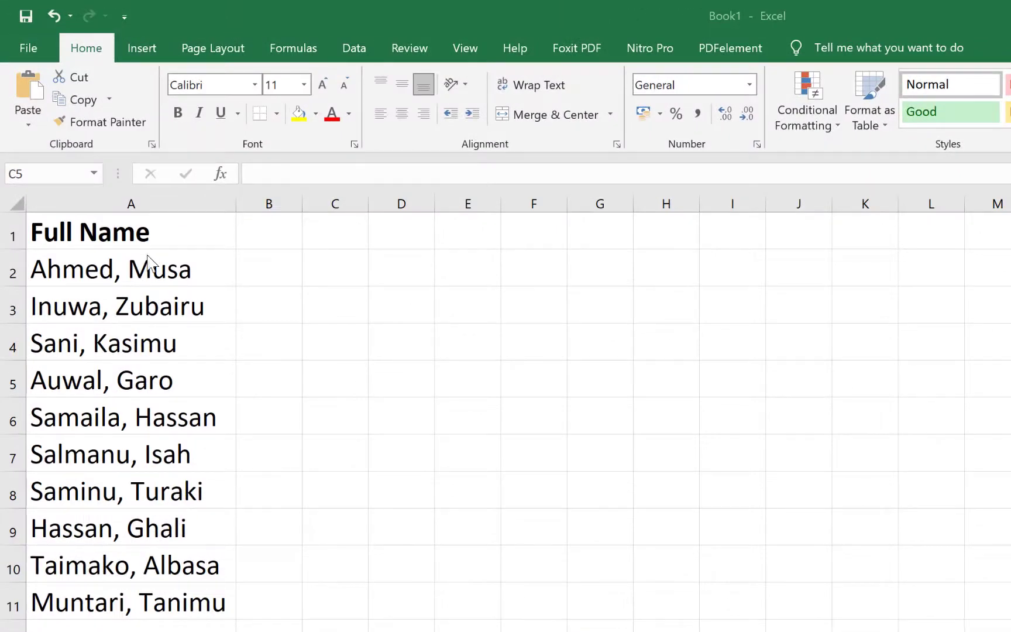
- Try manually moving 'Musa' from A2 into B2, then undo those edits
left_click(143, 266)
left_click(140, 291)
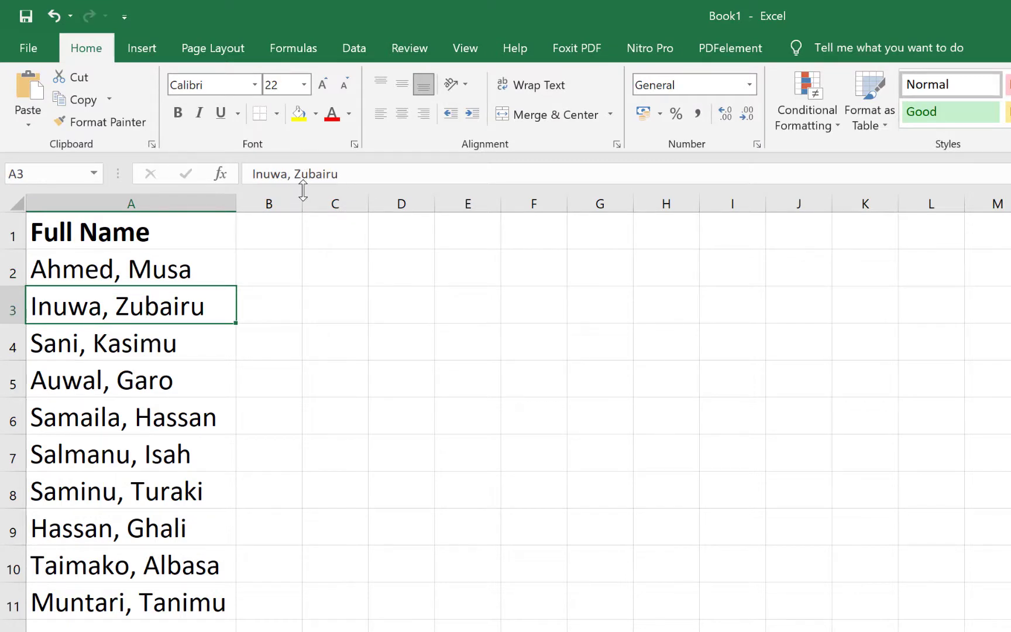
left_click(145, 269)
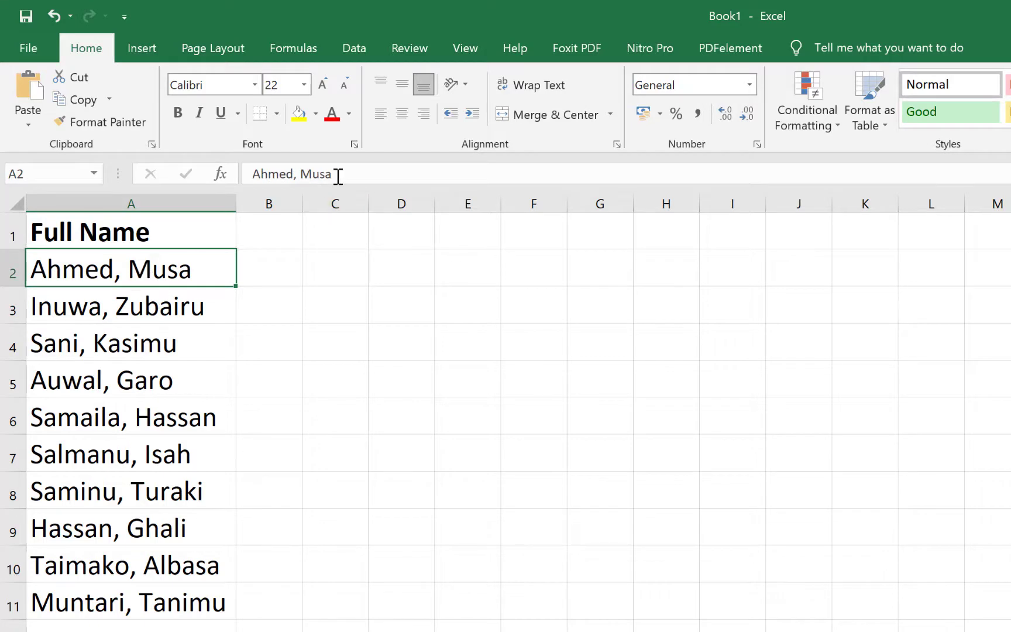
left_click_drag(338, 176, 303, 174)
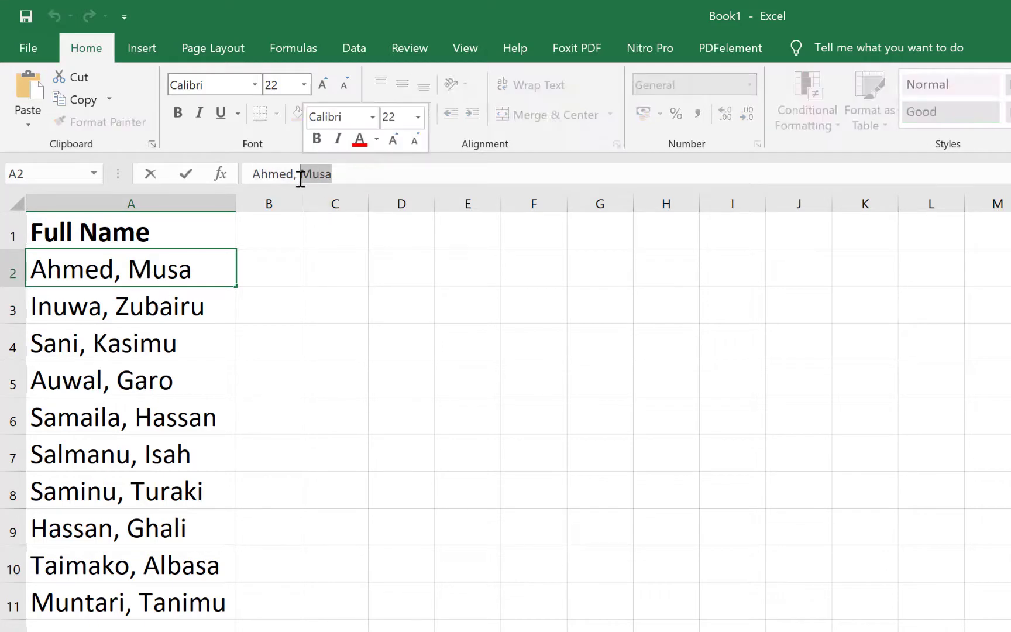
key("ctrl+x")
left_click(252, 277)
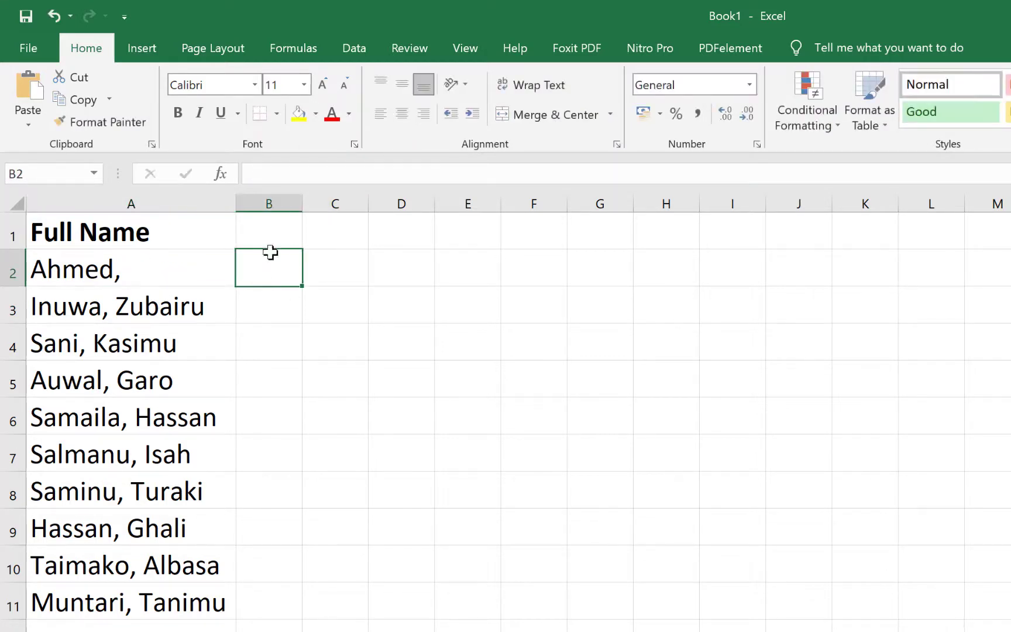
left_click(204, 276)
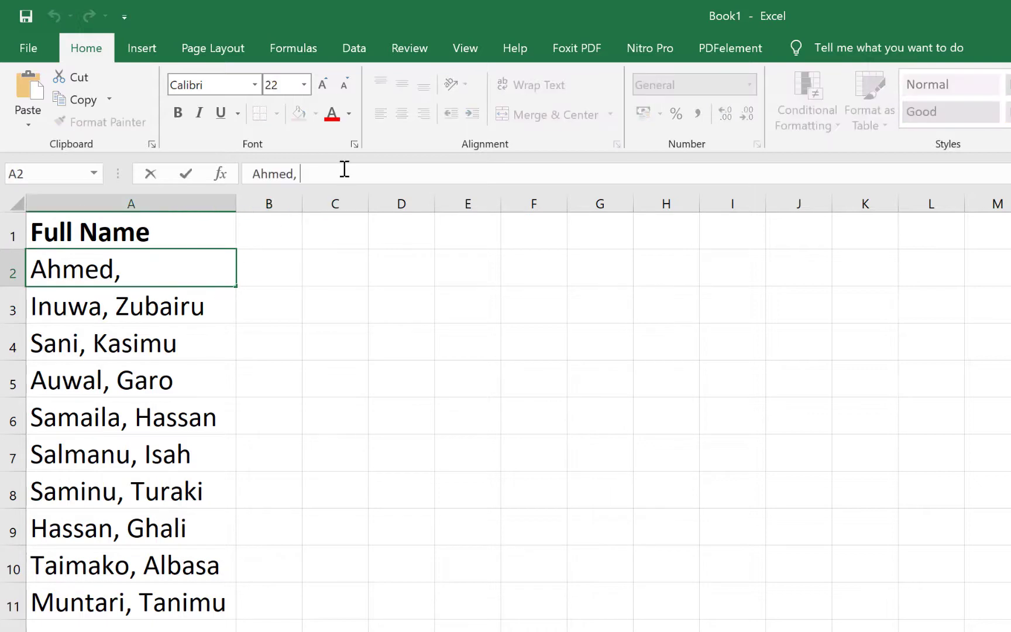
key("BackSpace")
left_click(262, 266)
key("ctrl+v")
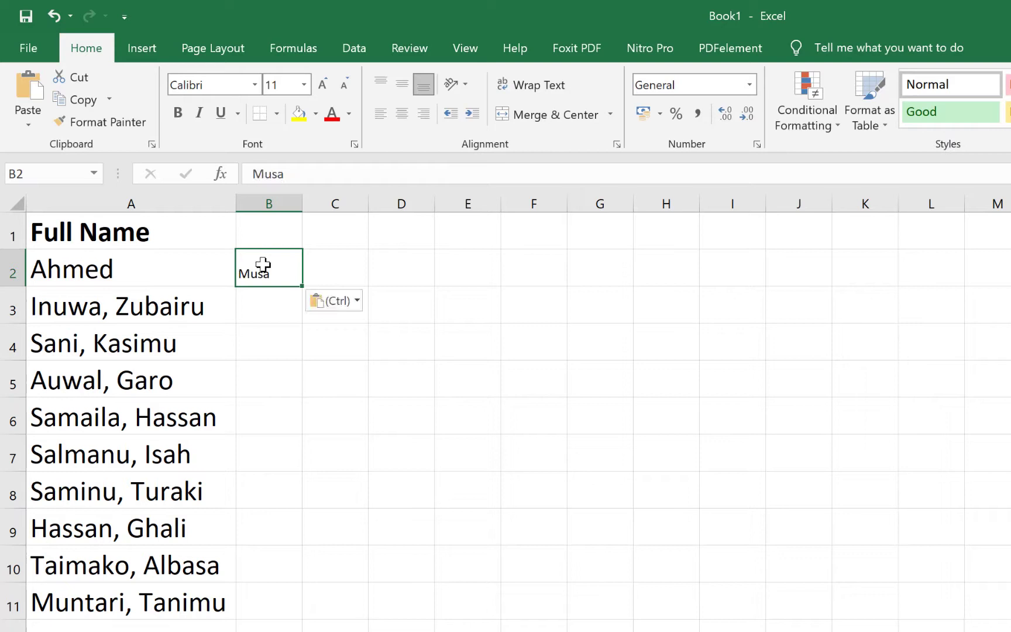
left_click(397, 429)
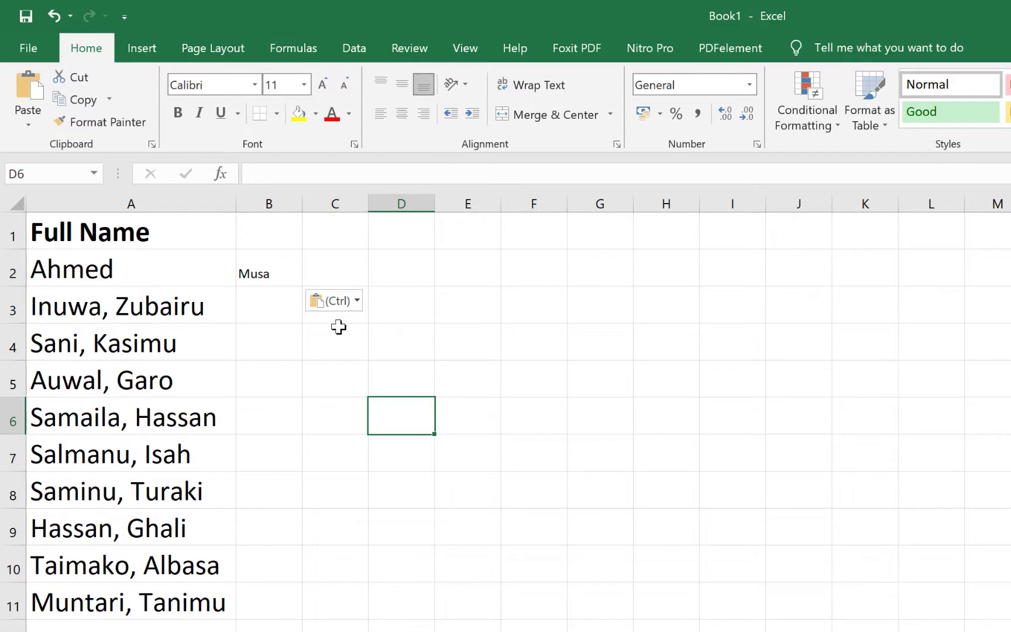
key("ctrl+z")
key("ctrl+z")
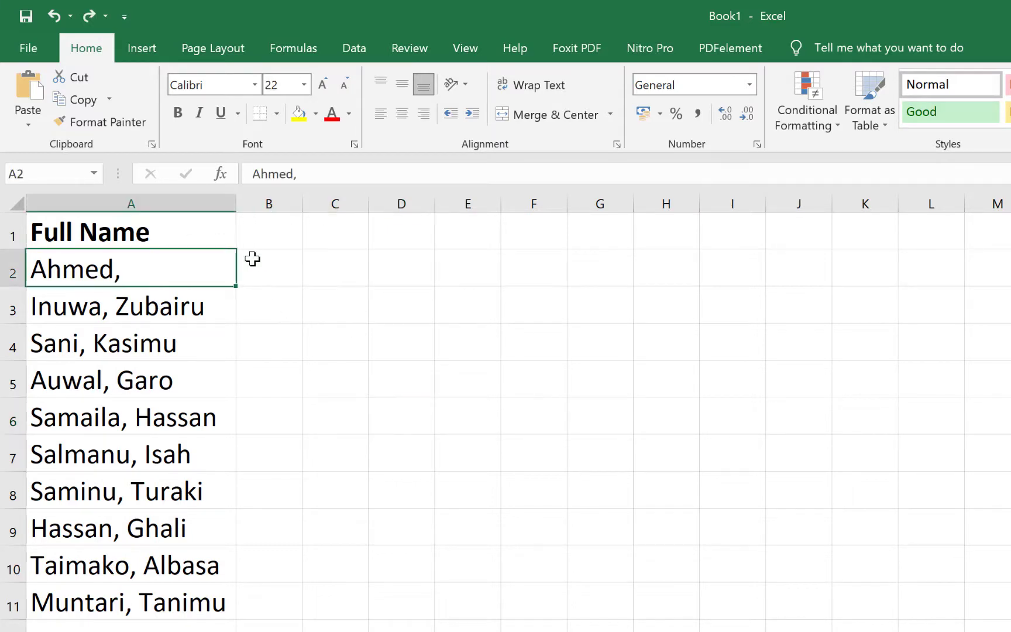
key("ctrl+z")
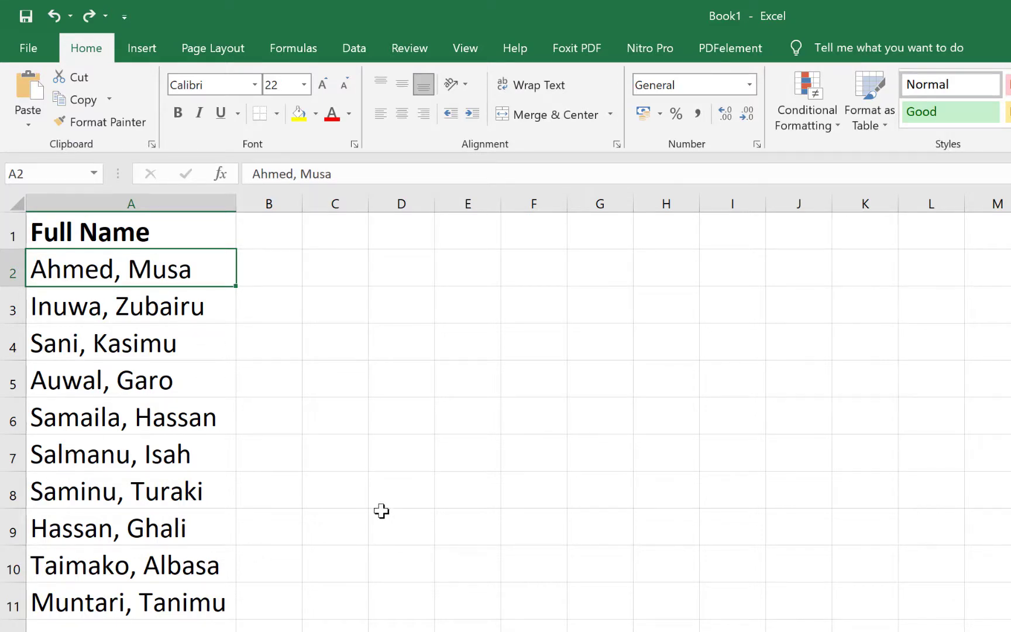
- Select the whole Full Name column A and launch Data > Text to Columns
left_click(264, 240)
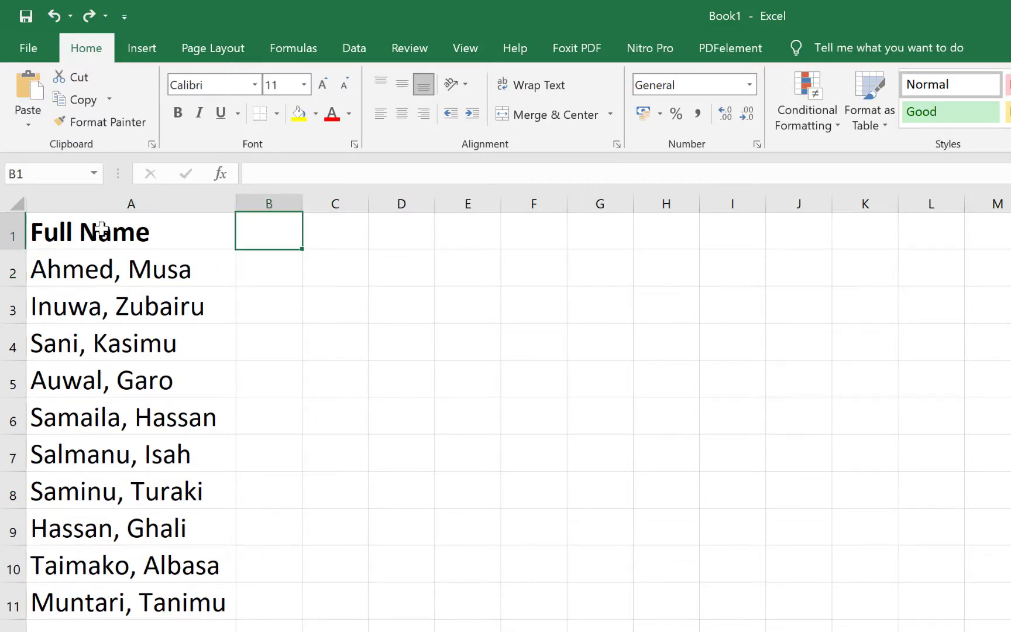
left_click(101, 228)
left_click(271, 237)
left_click(138, 204)
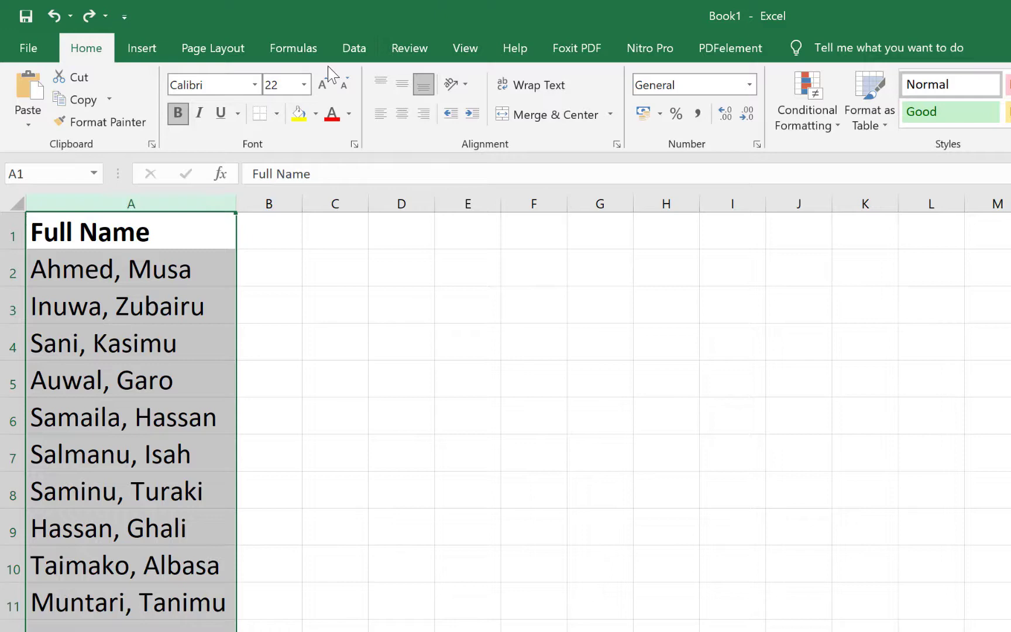
left_click(347, 57)
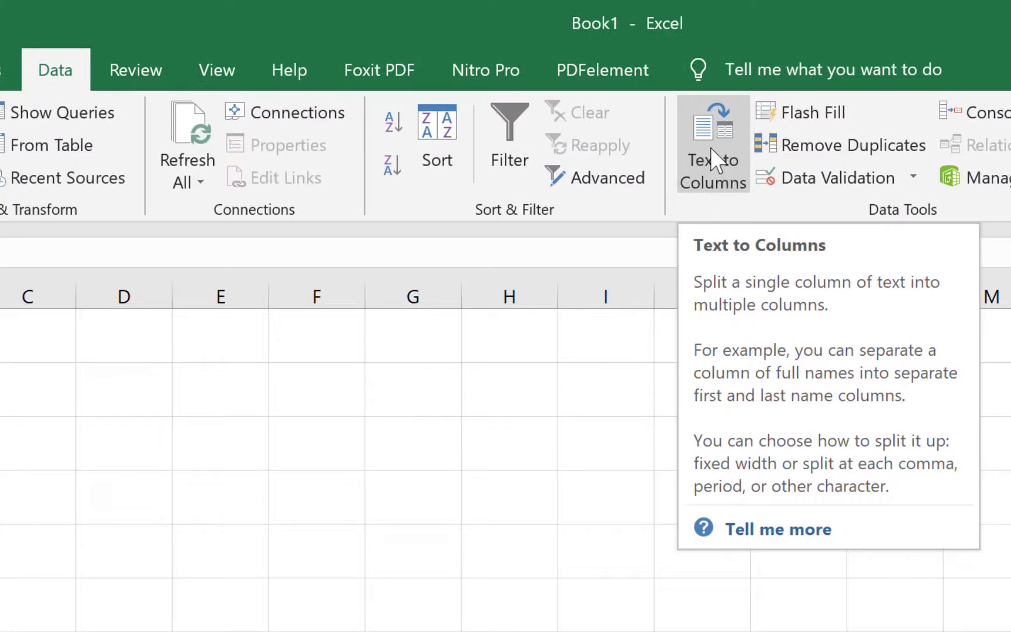
left_click(710, 147)
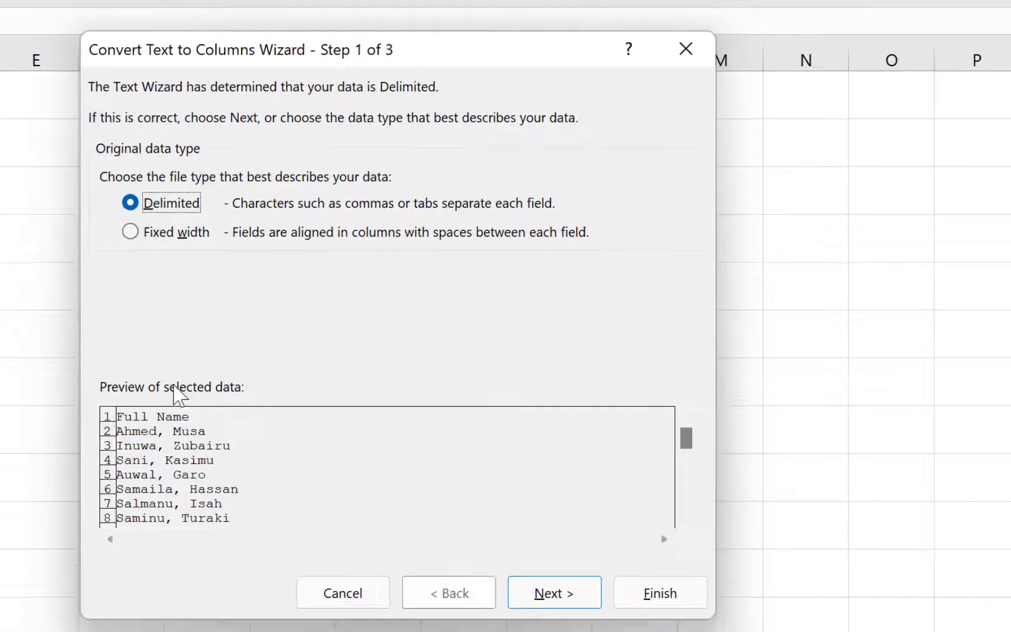
- Split on Comma and Space instead of Tab, treating consecutive delimiters as one
left_click(526, 563)
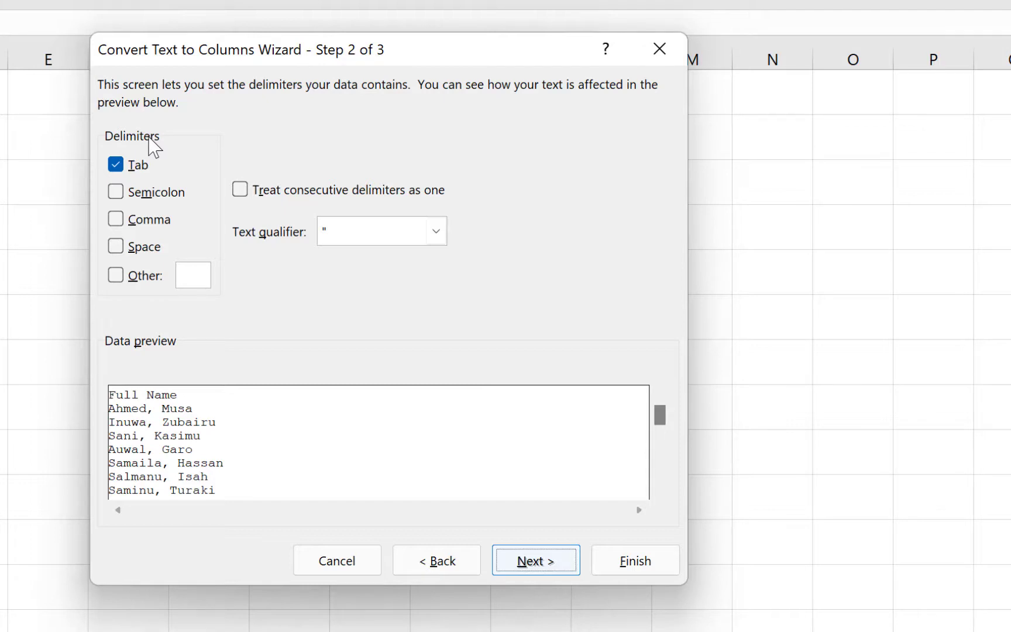
left_click(125, 170)
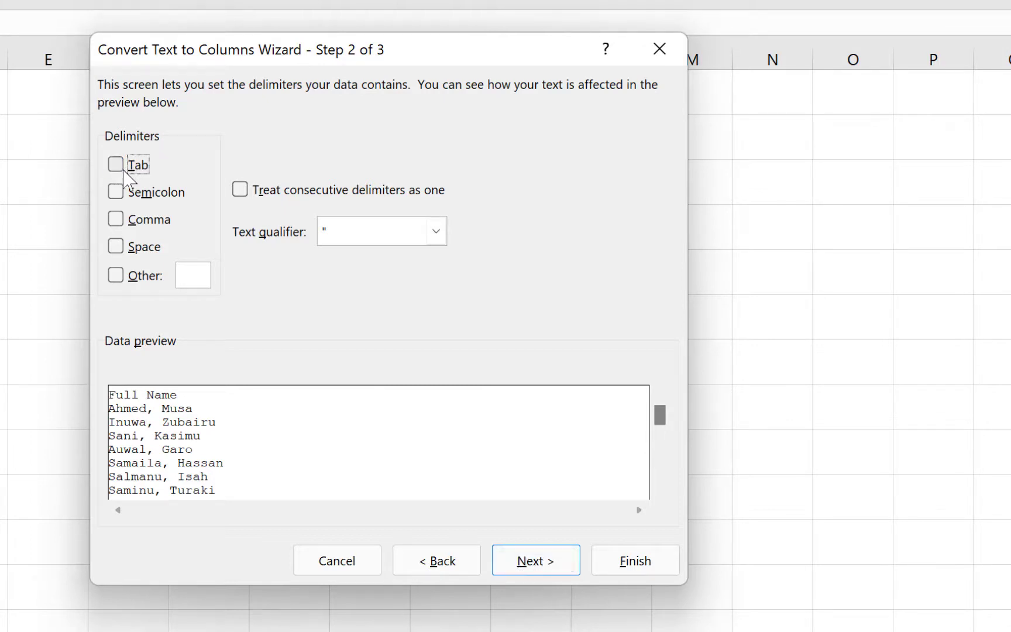
left_click(124, 228)
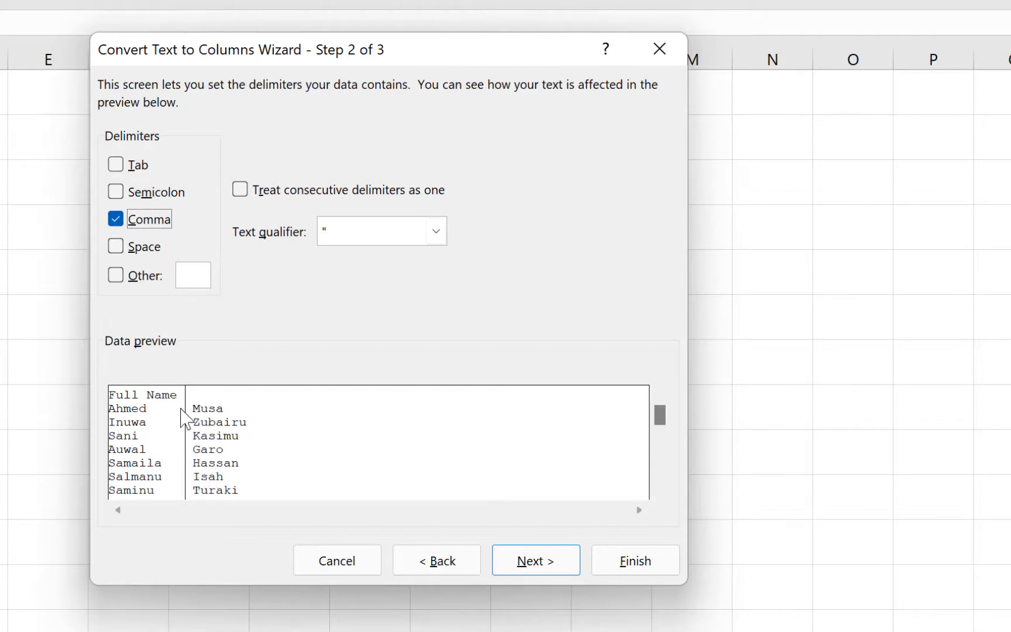
key("Tab")
key("Tab")
key("Tab")
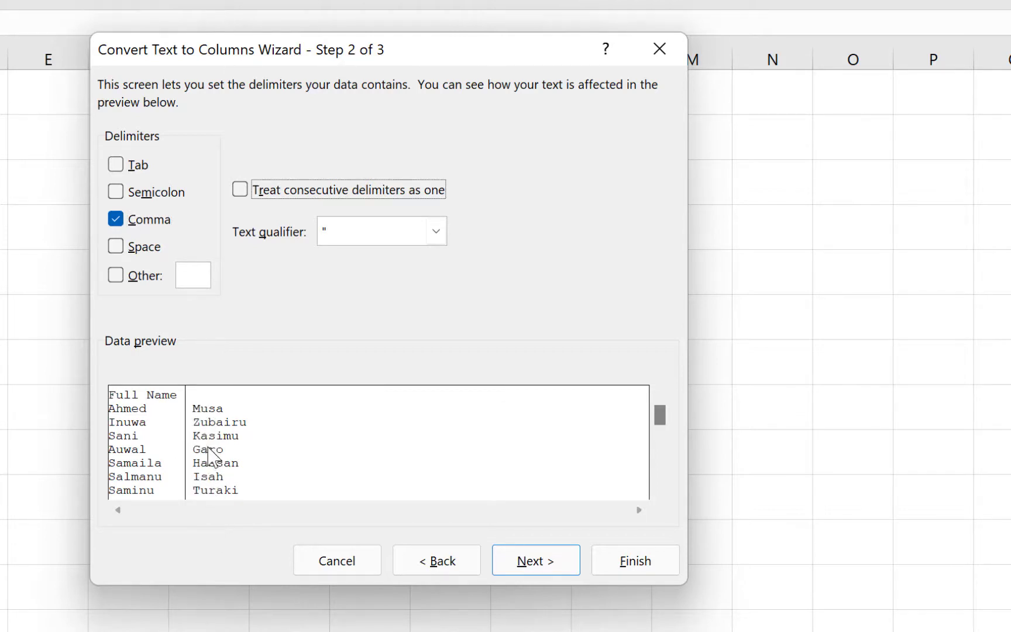
left_click(115, 246)
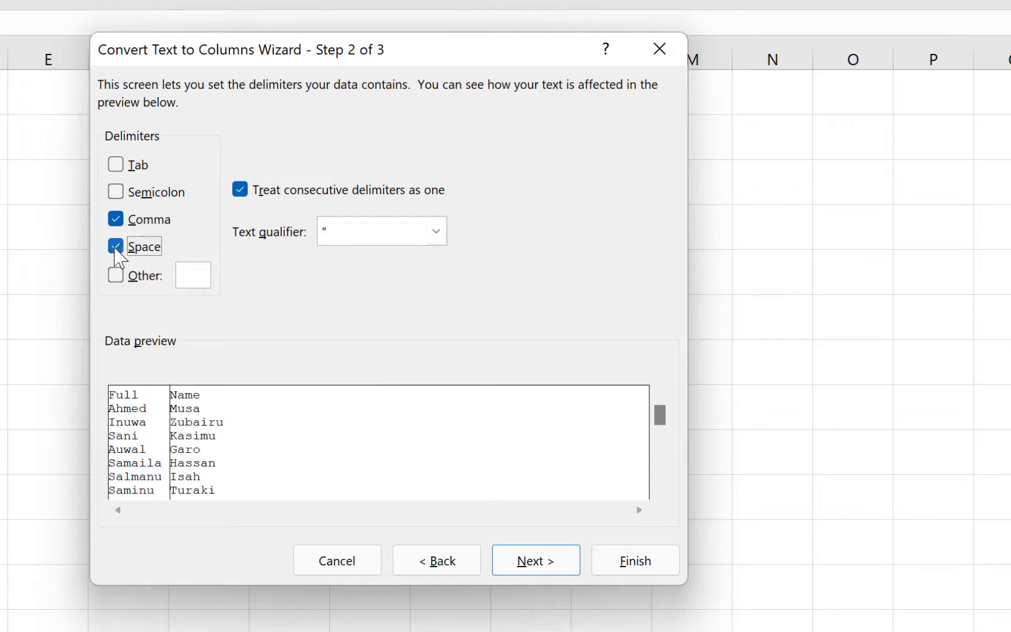
left_click(249, 199)
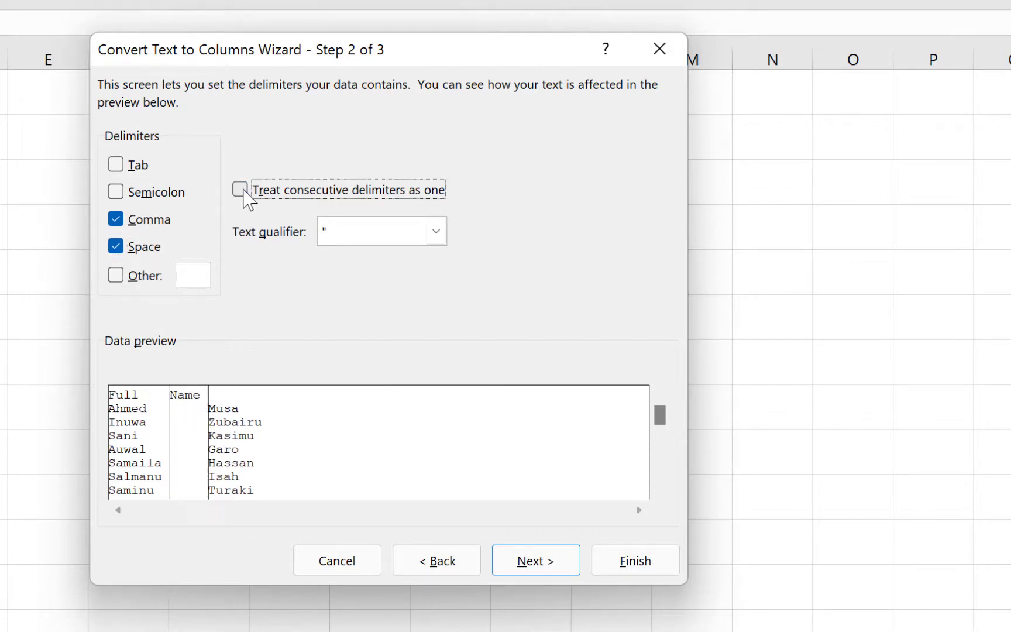
left_click(245, 198)
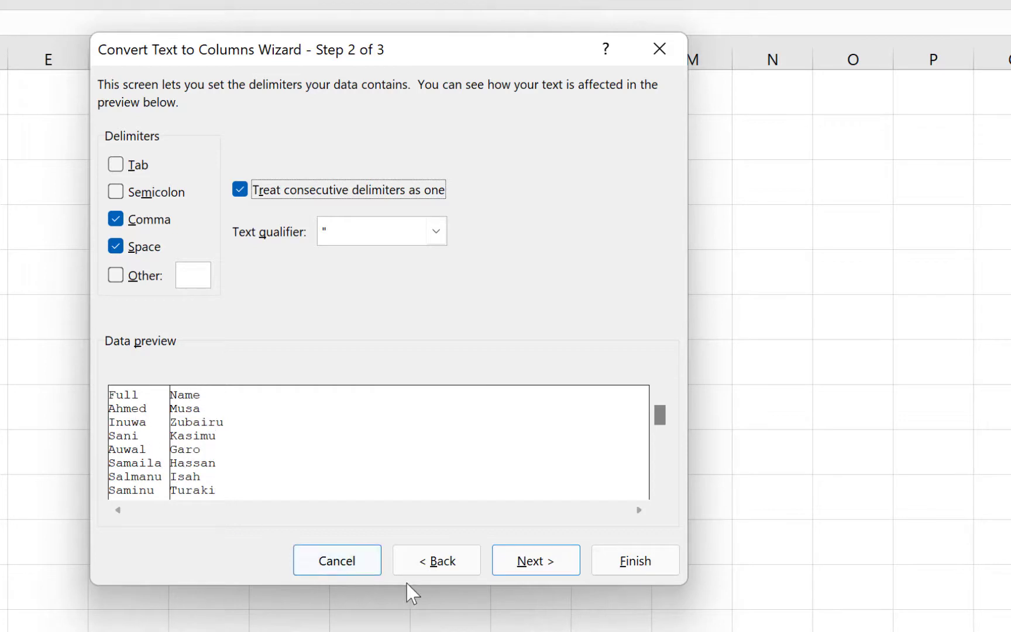
left_click(531, 566)
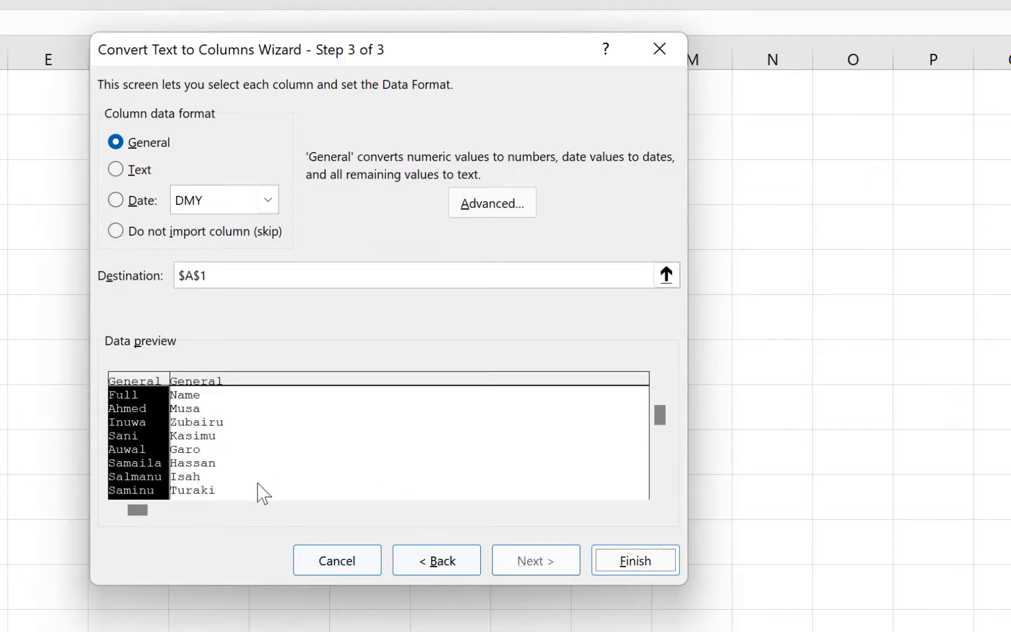
- Finish the split, head A1 'First name' and B1 'Last name', and select A1:B11
left_click(627, 559)
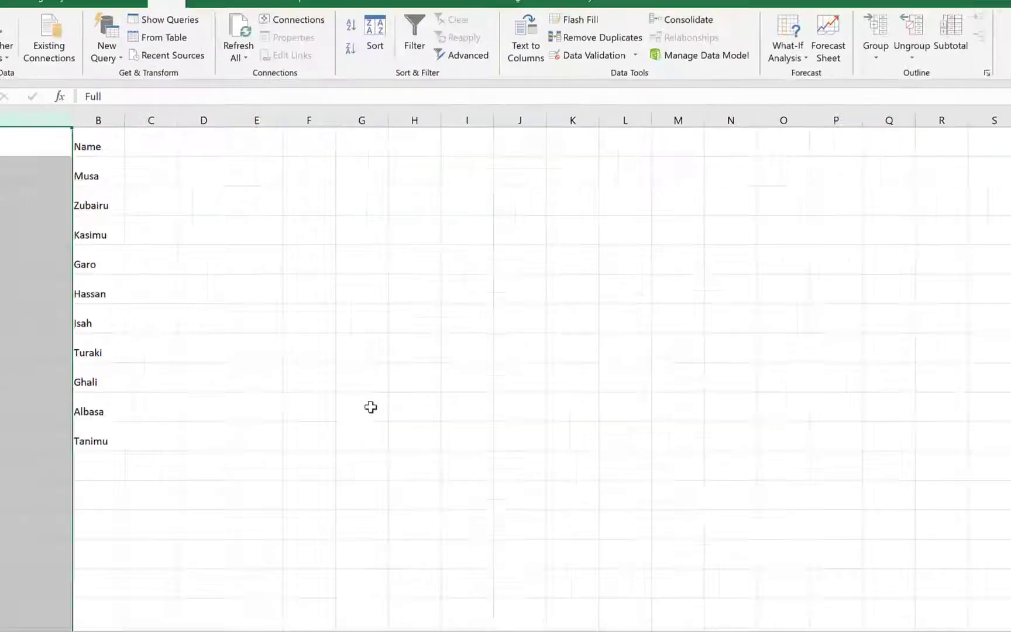
left_click(63, 227)
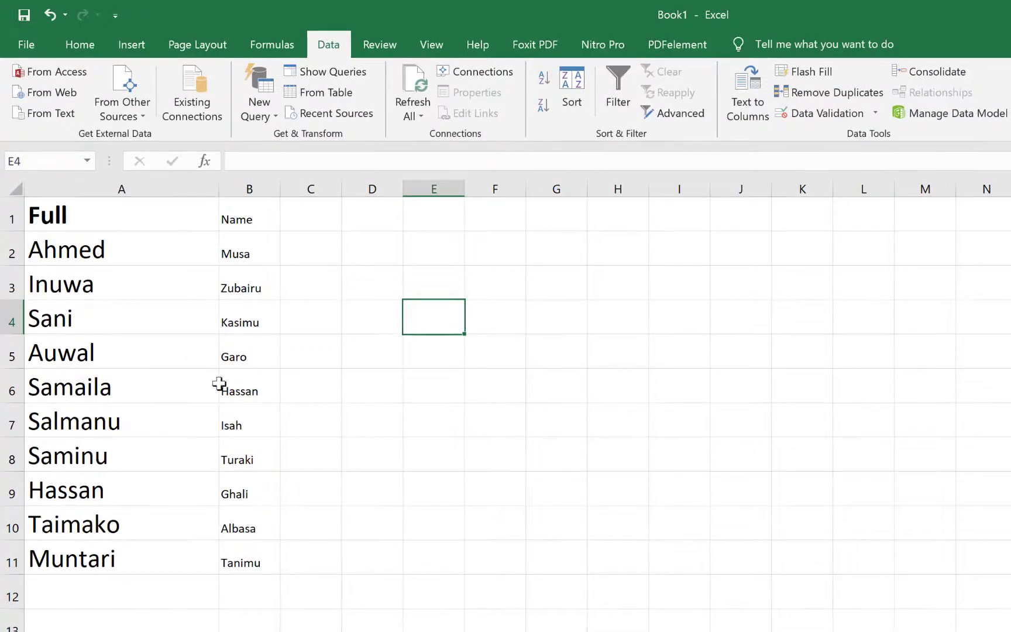
left_click(53, 212)
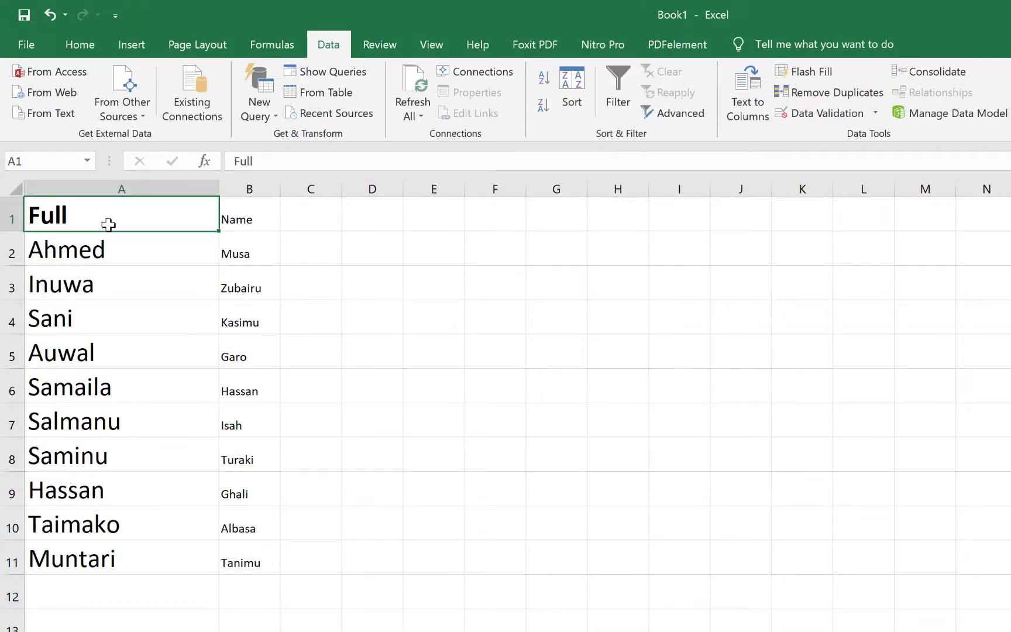
type("First")
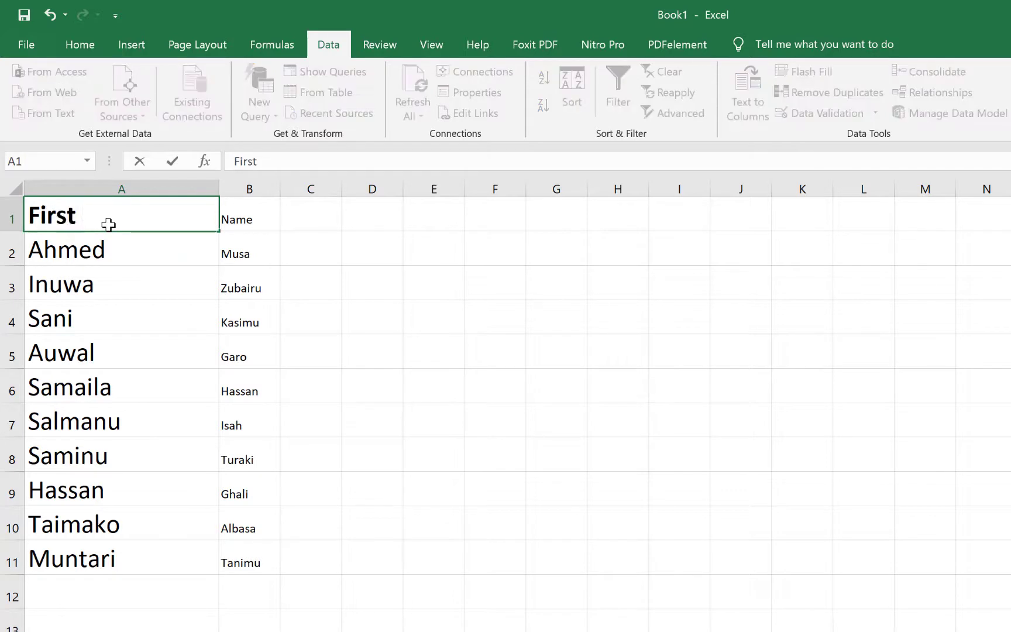
type(" name")
key("Tab")
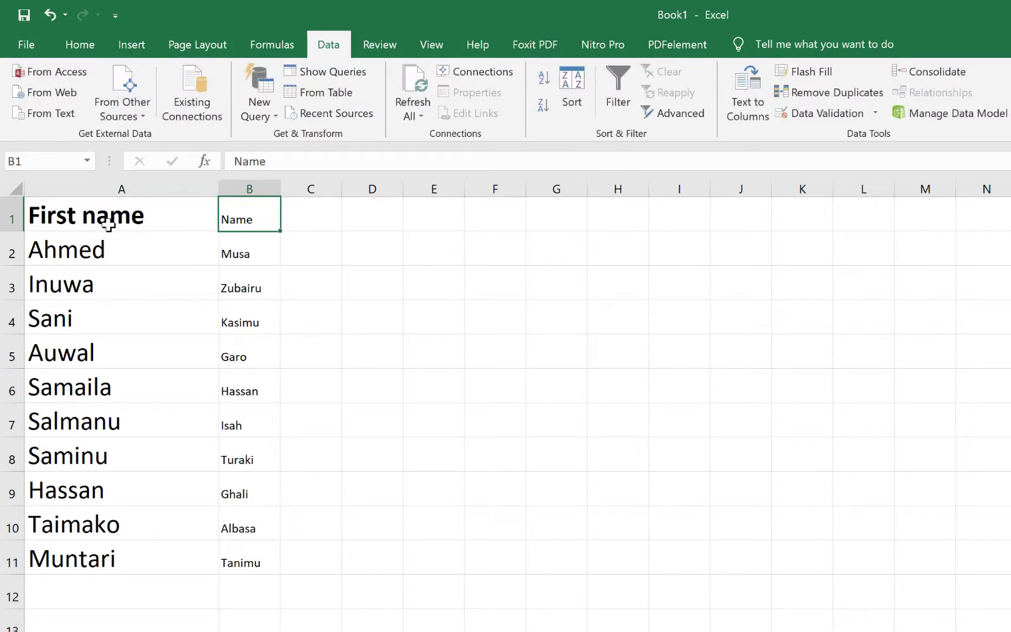
type("Last ")
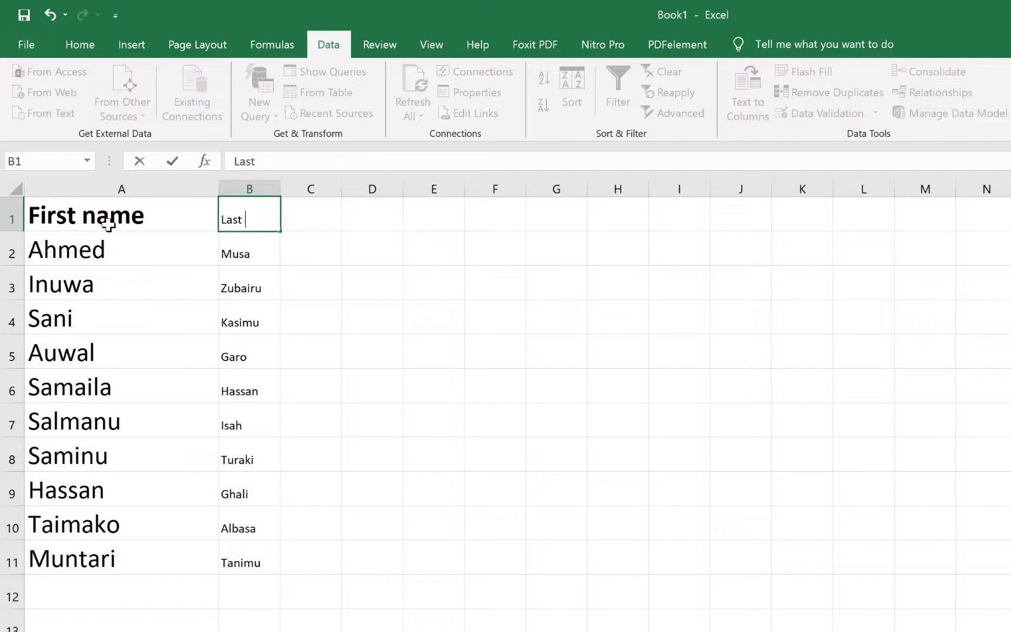
type("name")
left_click_drag(108, 226, 276, 560)
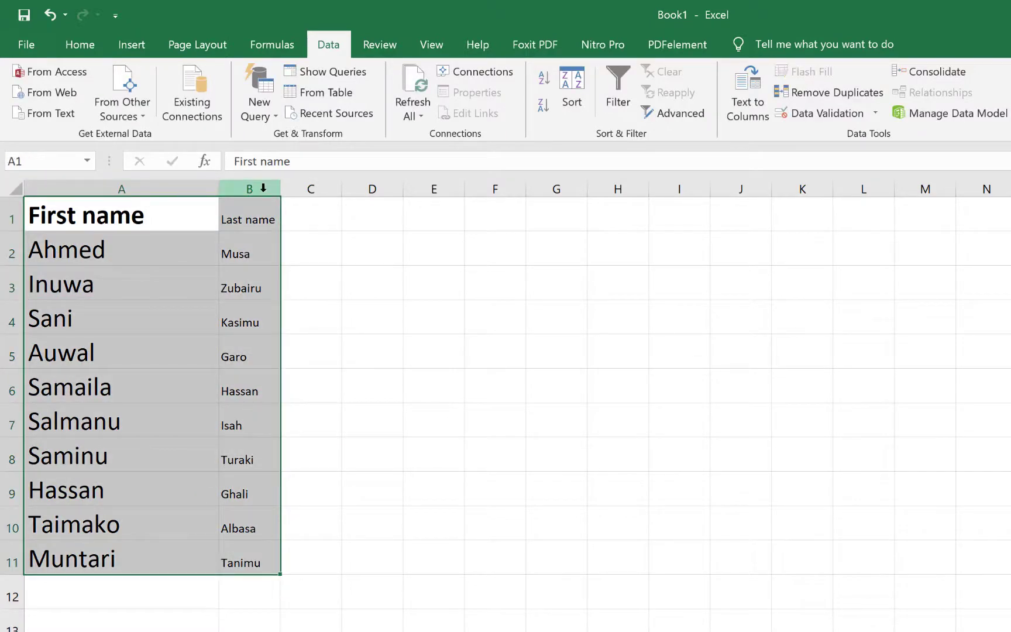
left_click(80, 48)
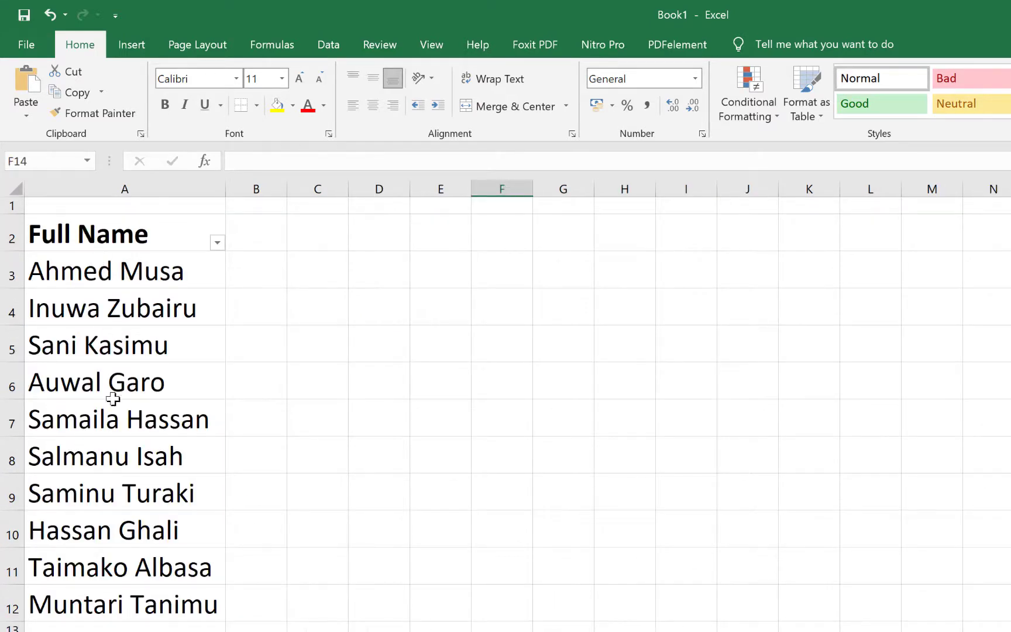
- Step through the full names in column A and select A3:A12
left_click(112, 271)
left_click(113, 299)
left_click(131, 344)
left_click(130, 385)
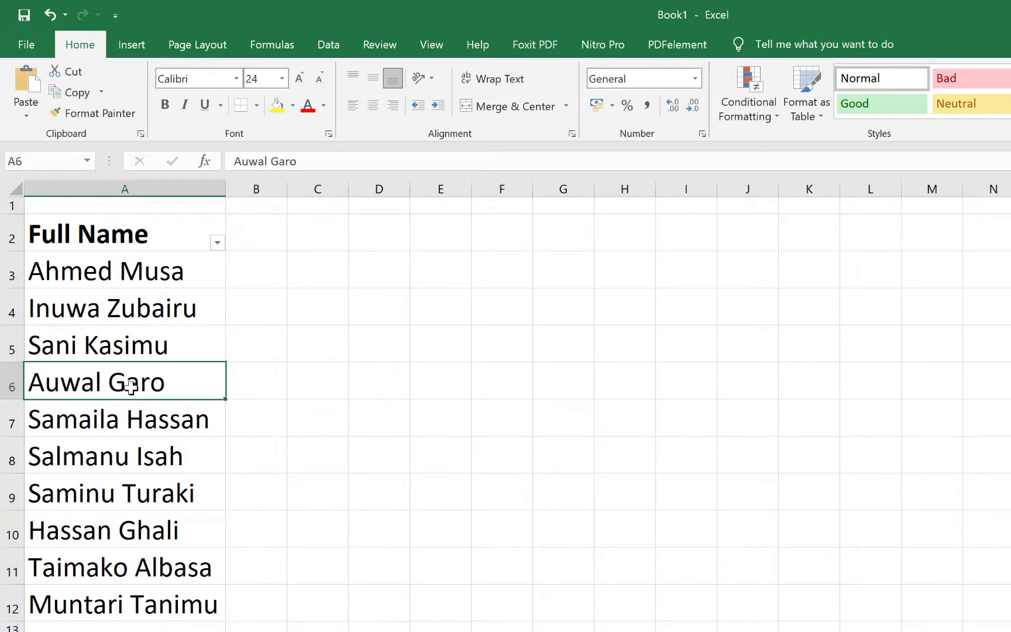
left_click(131, 418)
left_click(142, 463)
left_click(150, 494)
left_click(154, 512)
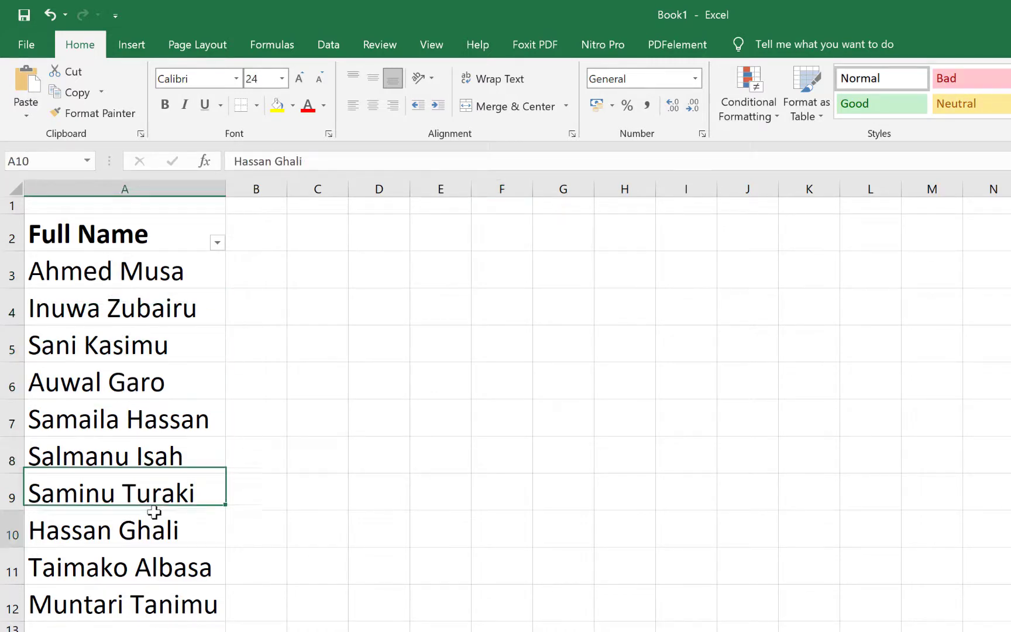
key("Up")
left_click(128, 529)
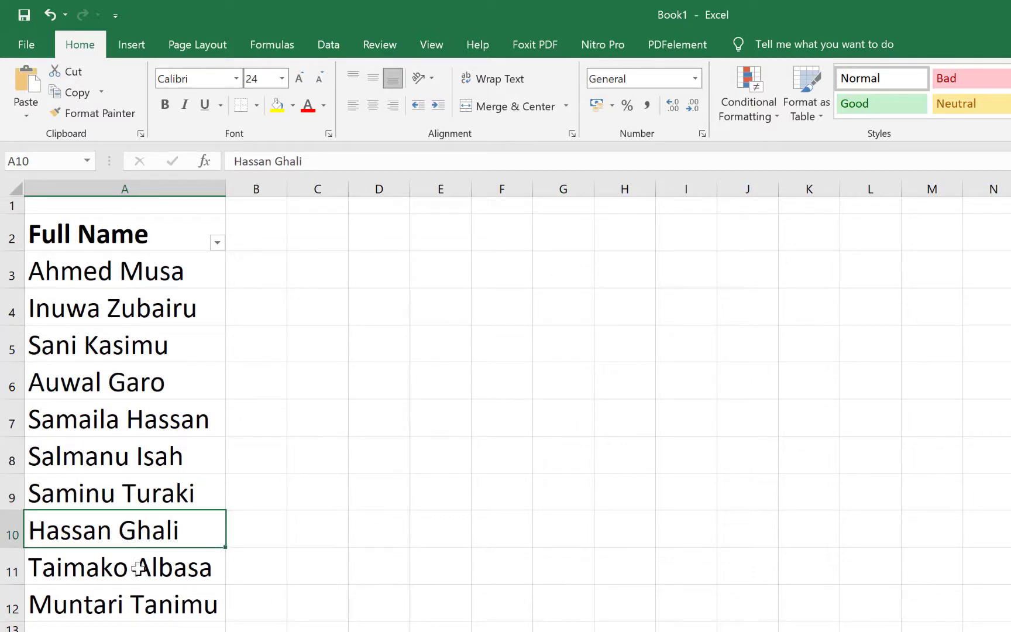
left_click(137, 569)
left_click(123, 621)
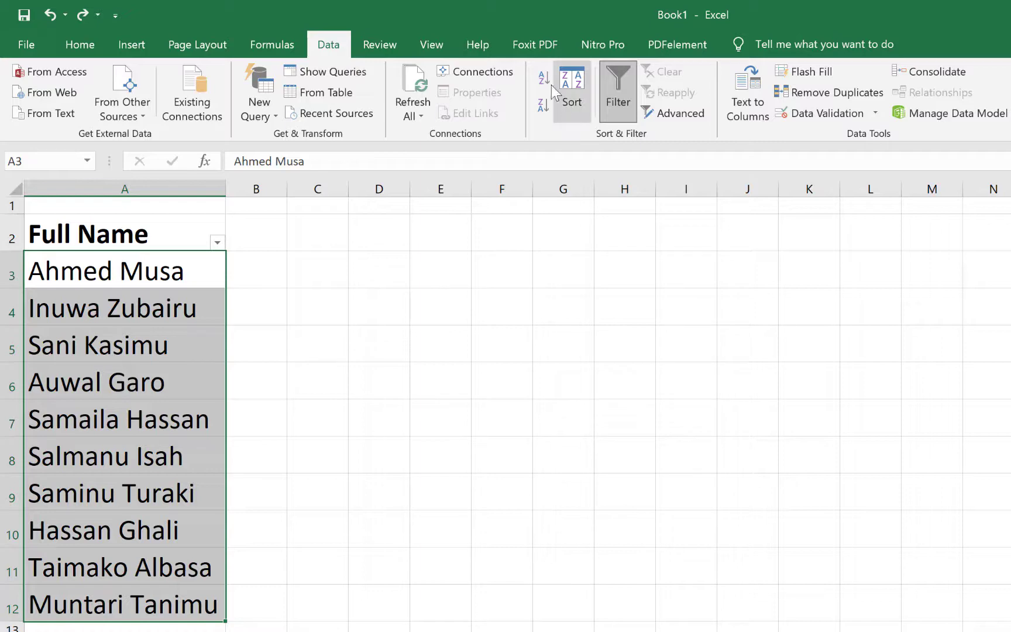
- Split A3:A12 at spaces without merging consecutive delimiters, and finish the wizard
left_click(742, 117)
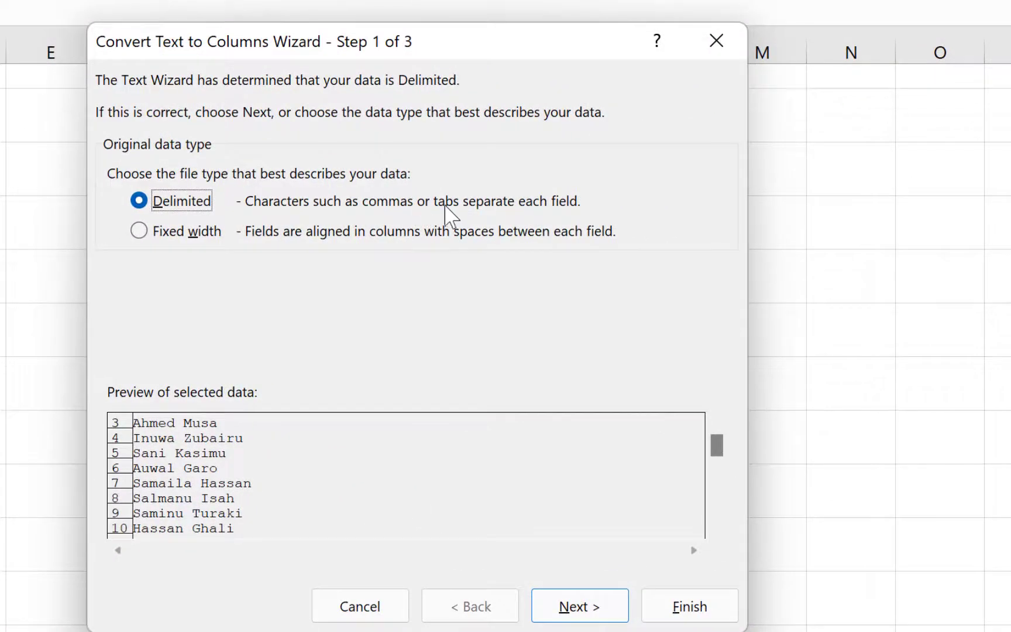
left_click(566, 608)
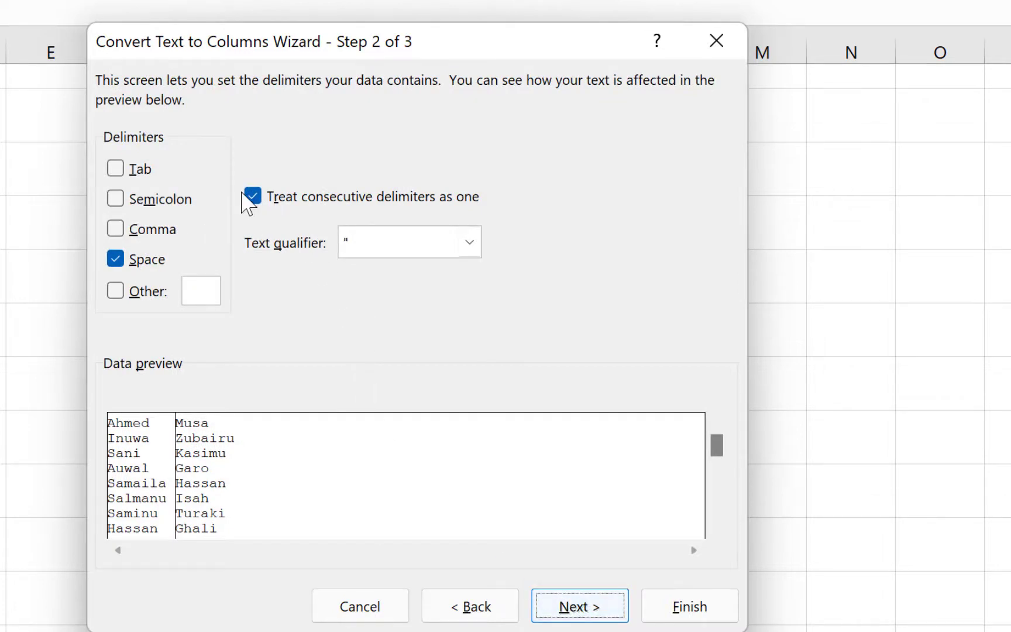
left_click(261, 199)
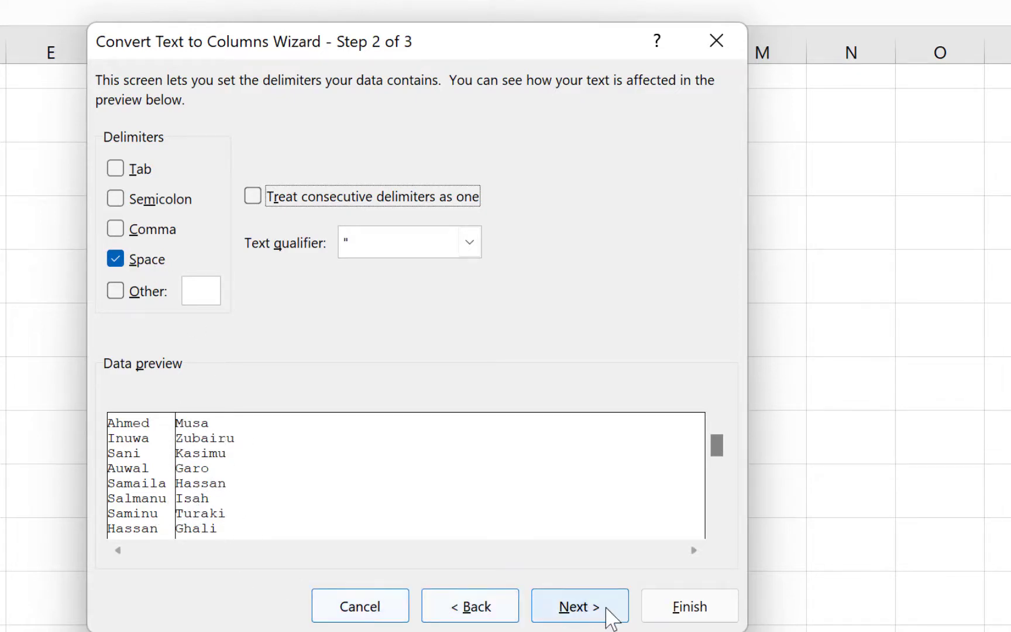
left_click_drag(717, 448, 718, 529)
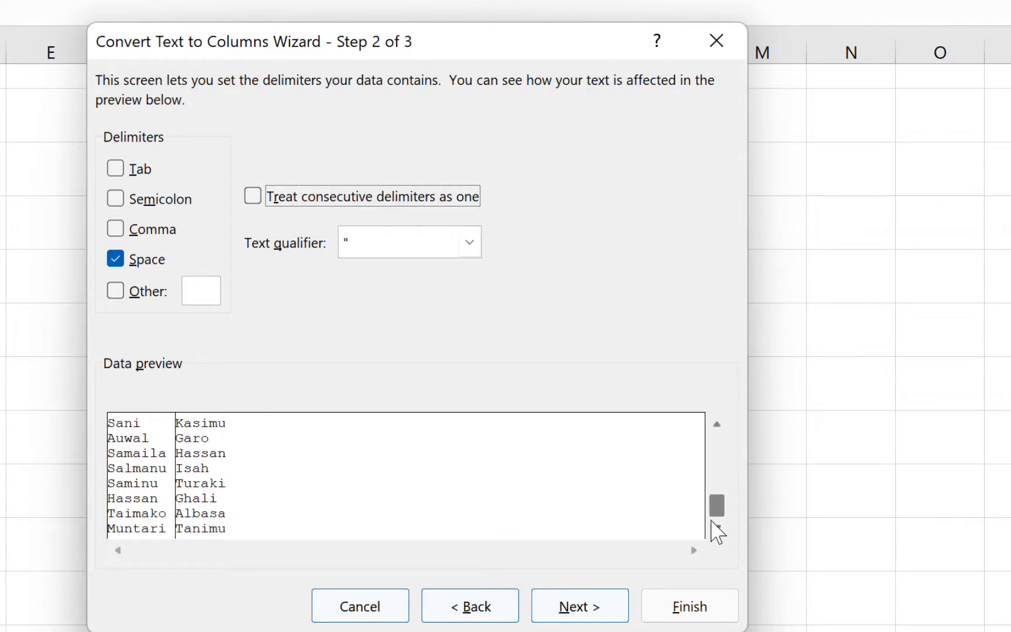
left_click(576, 619)
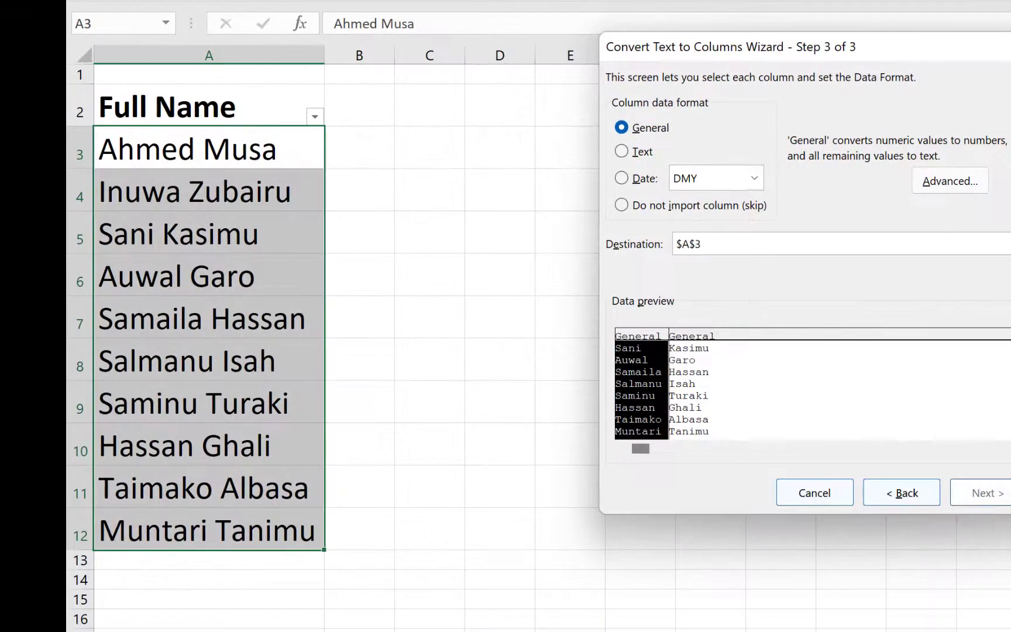
left_click(1006, 493)
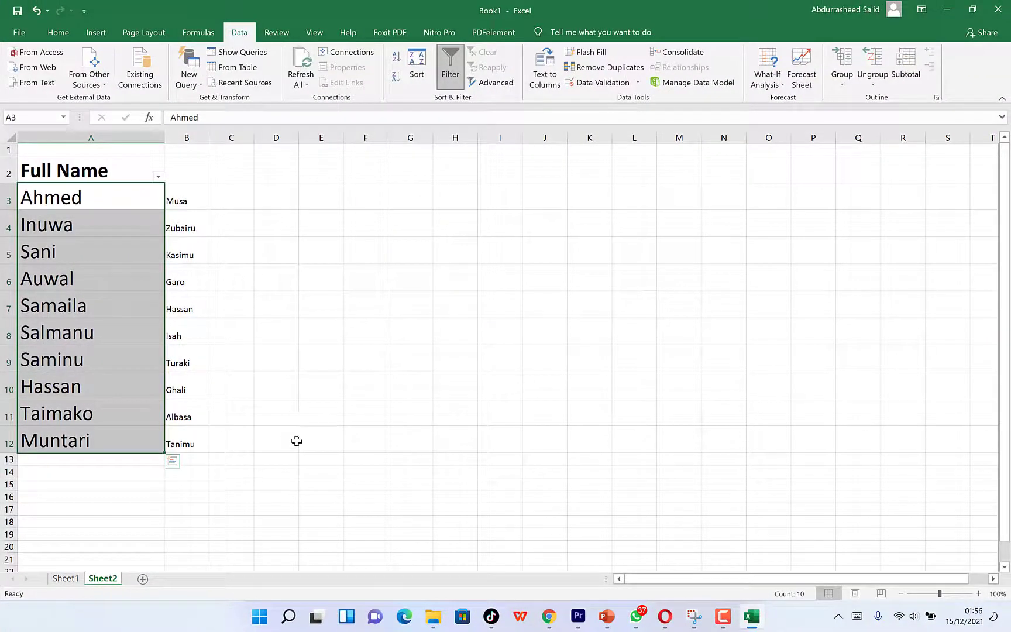
- Reduce the font of the split names in A3:B12 to size 14
left_click(297, 441)
left_click_drag(42, 199, 193, 444)
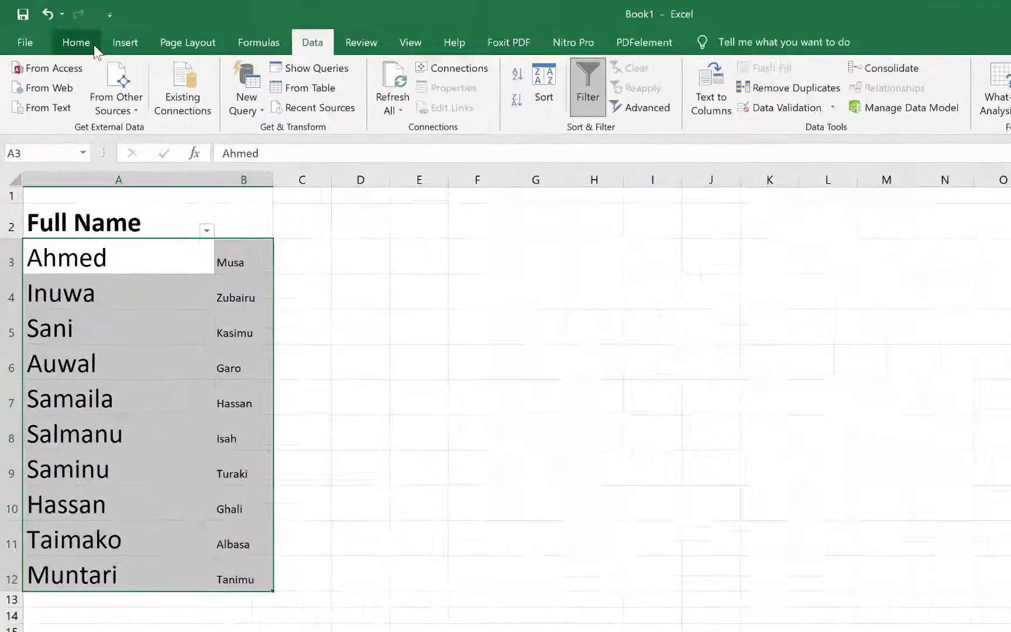
left_click(58, 33)
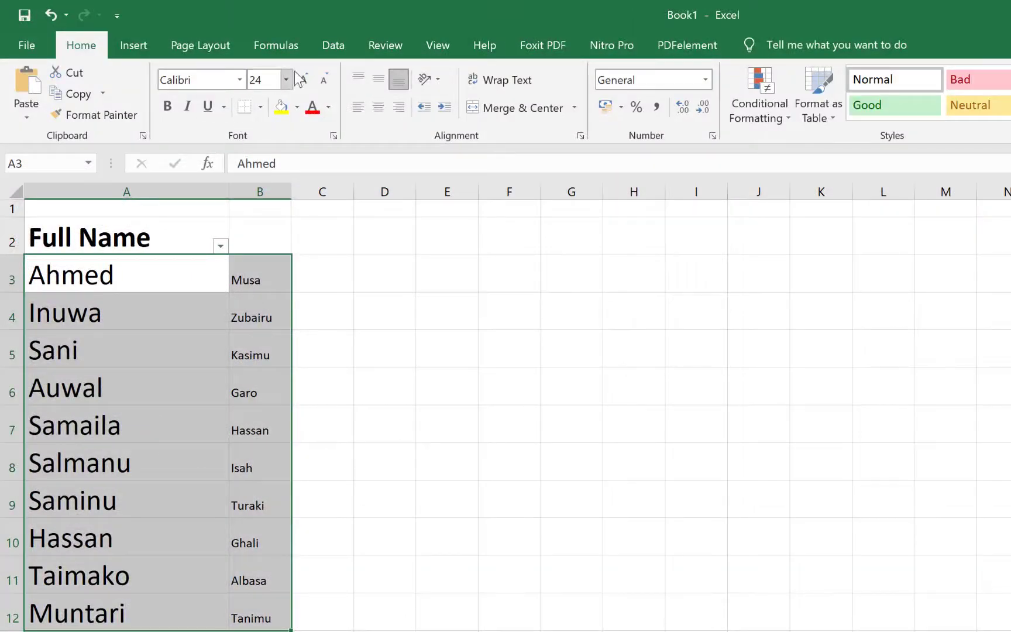
left_click(323, 80)
left_click(320, 83)
left_click(318, 84)
left_click(319, 84)
left_click(318, 84)
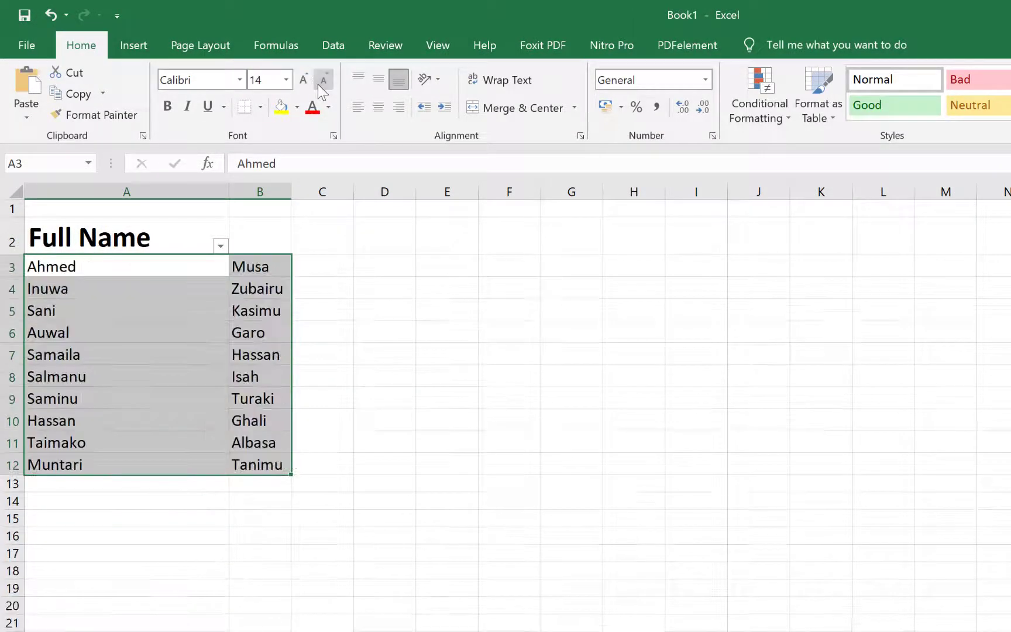
- Narrow column A and head A2 'First name' and B2 'Last name'
left_click_drag(294, 193, 227, 184)
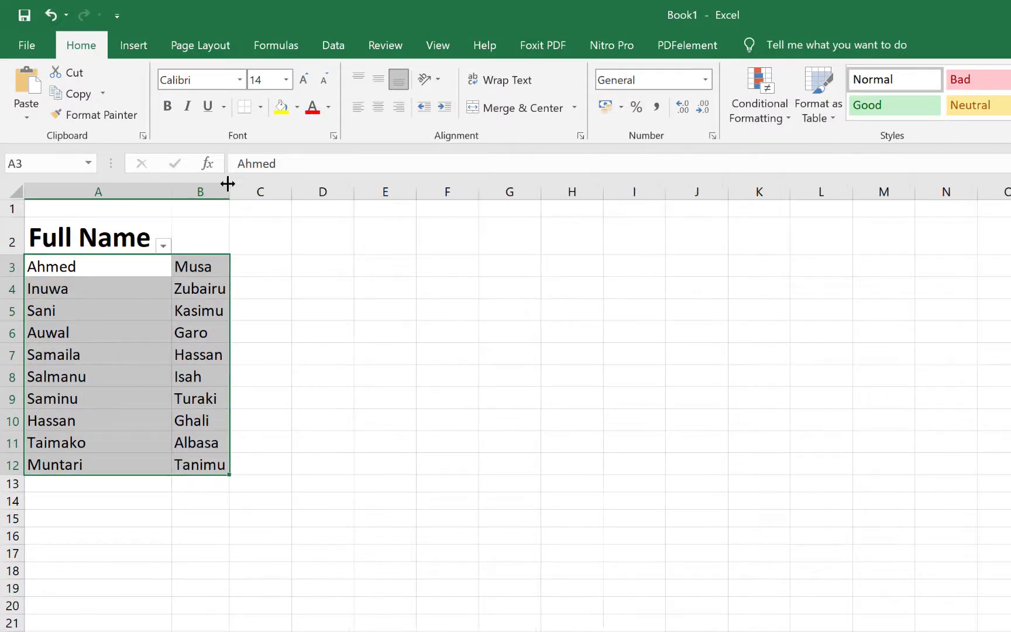
left_click(384, 312)
left_click(121, 230)
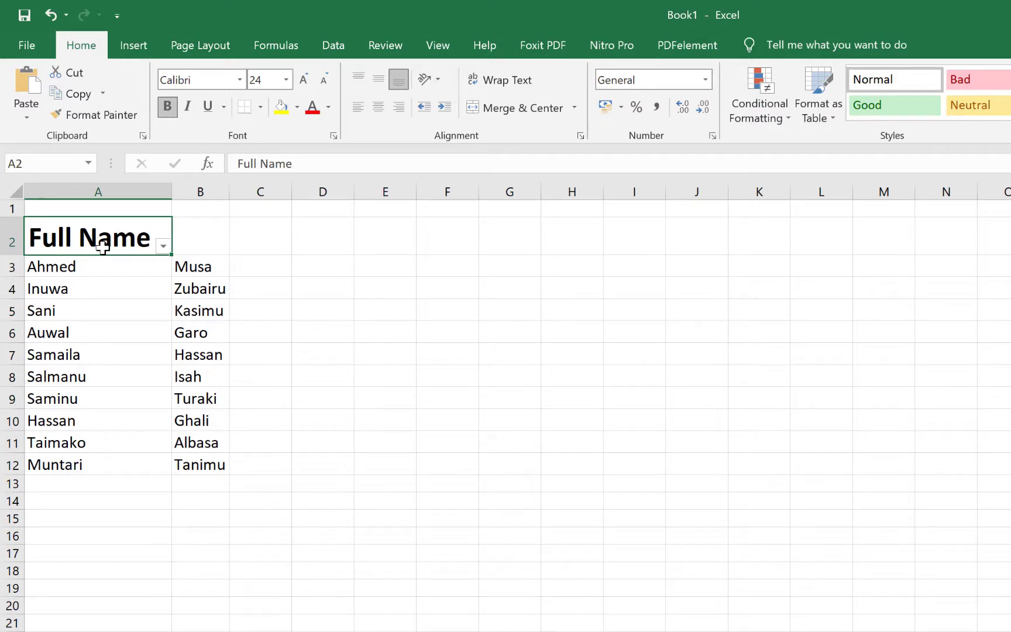
type("First name")
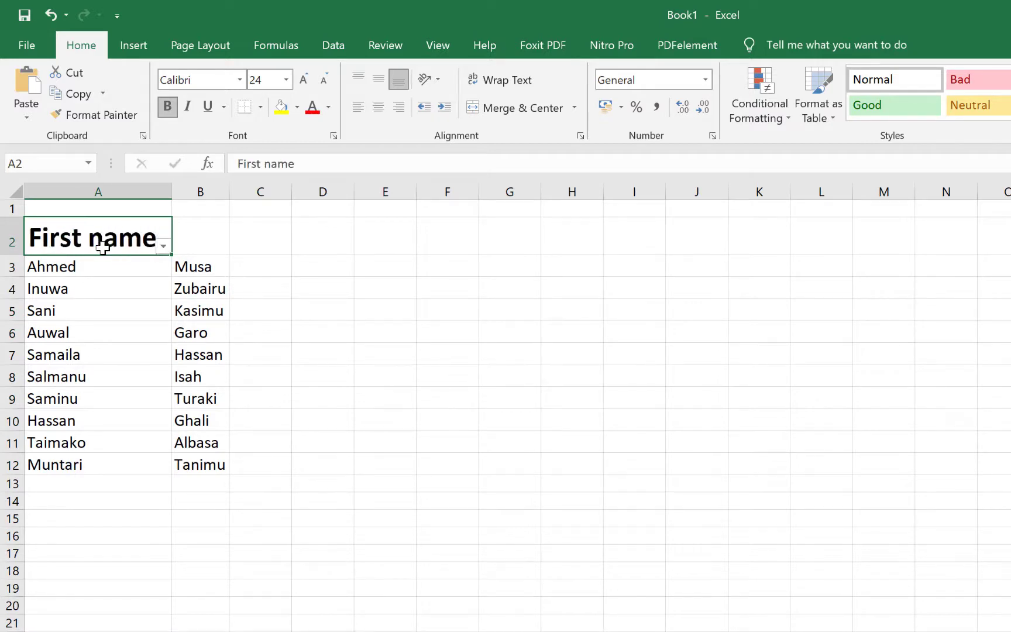
key("Tab")
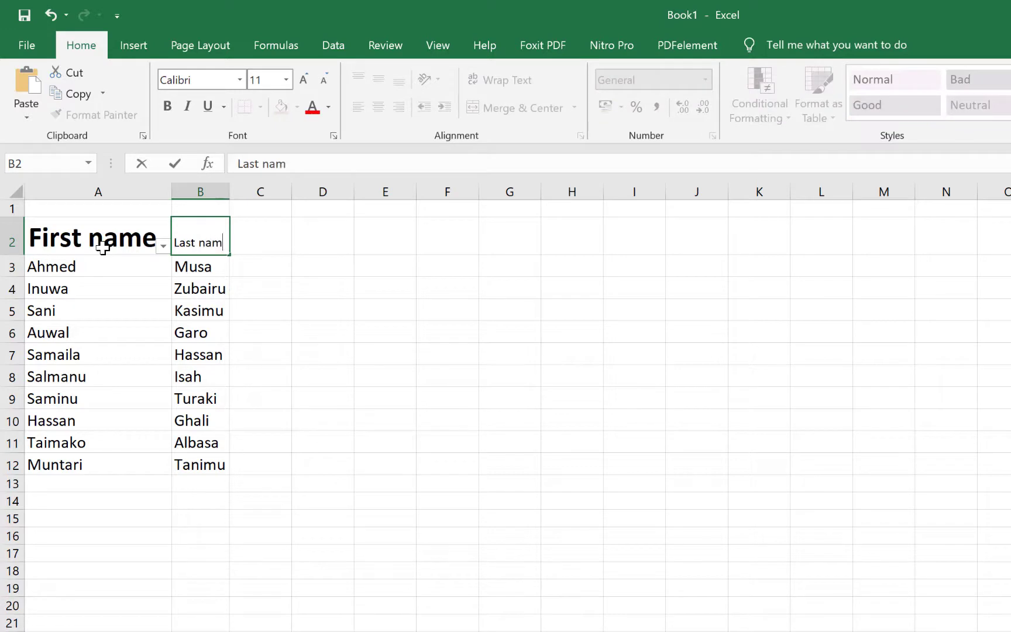
type("Last name")
left_click(397, 422)
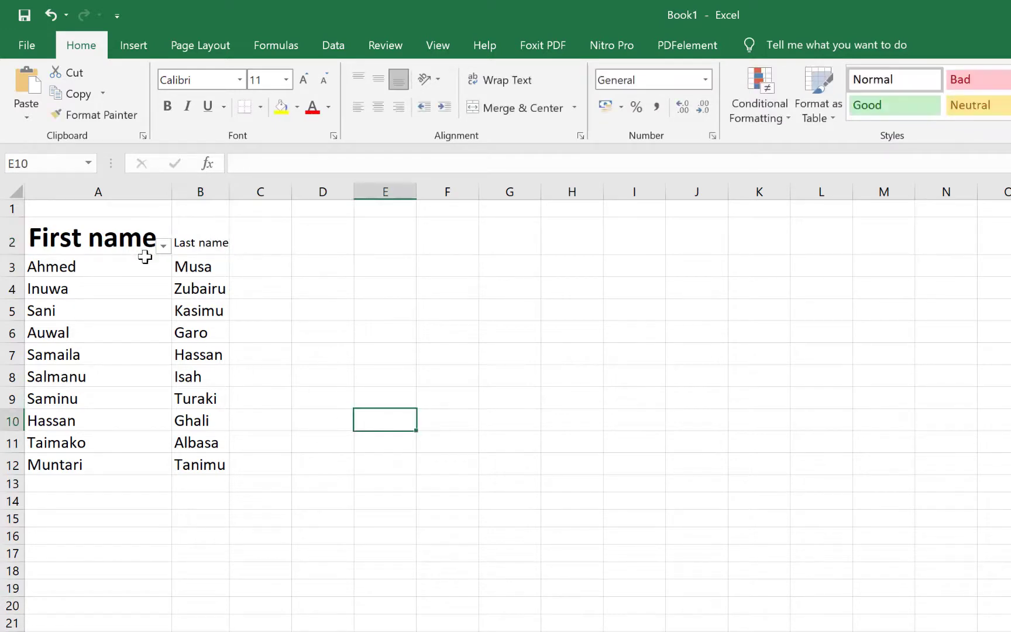